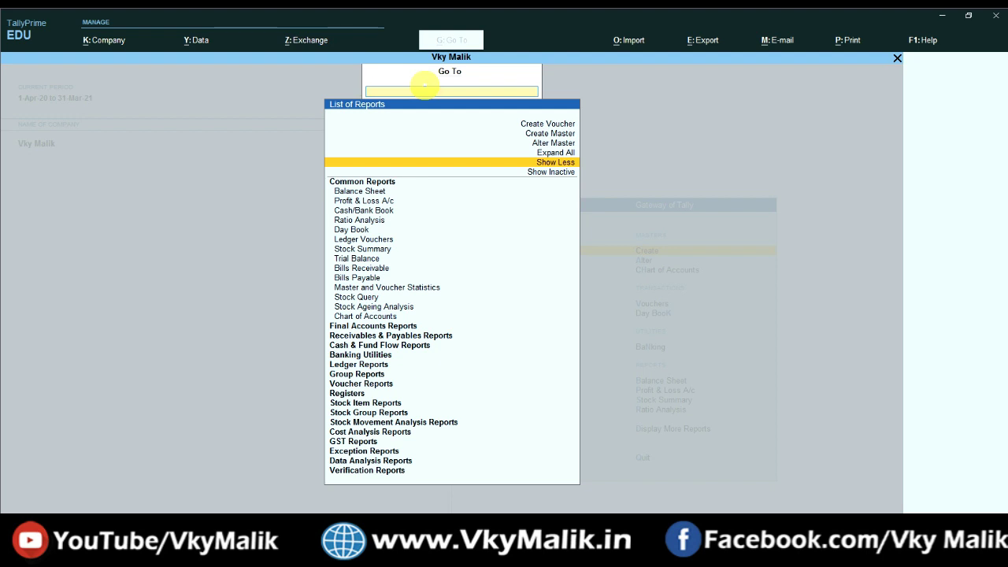
# Step: Search the Go To list for "Purchase" and open the Purchase Vouchers report
pyautogui.write('Purchase')
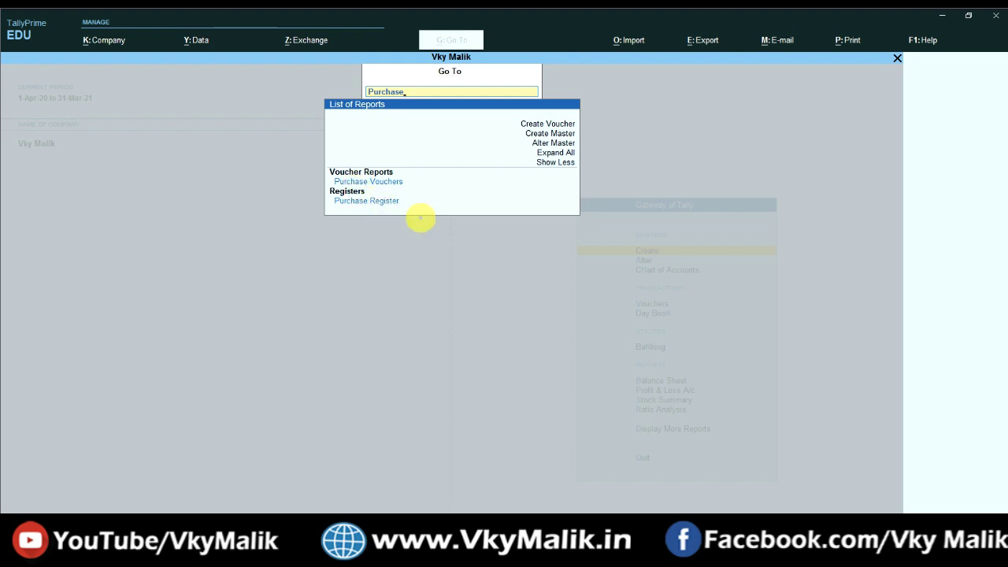
pyautogui.press('Down')
pyautogui.press('Return')
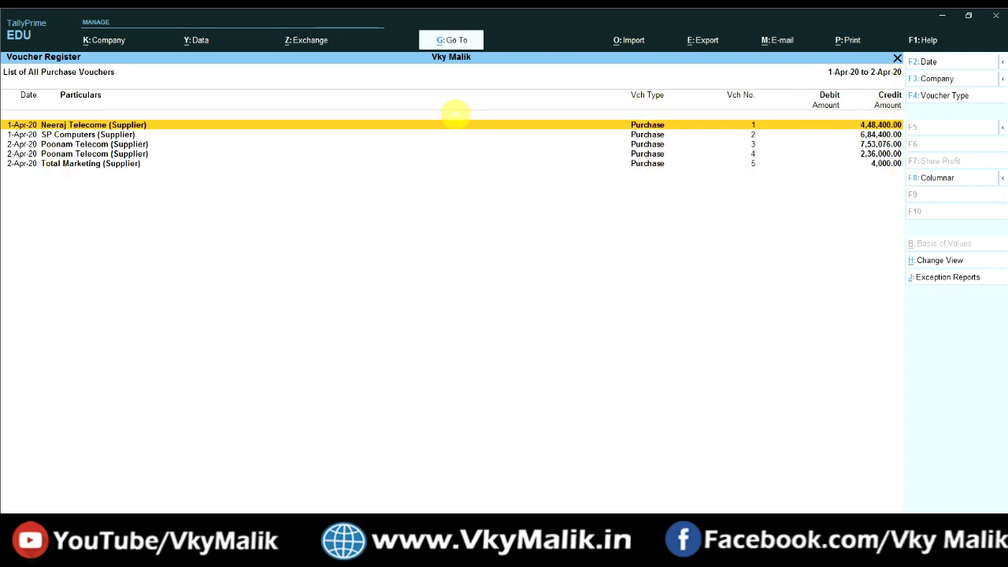
# Step: Search the Go To list for "purcha" and open the Purchase Register
pyautogui.click(451, 39)
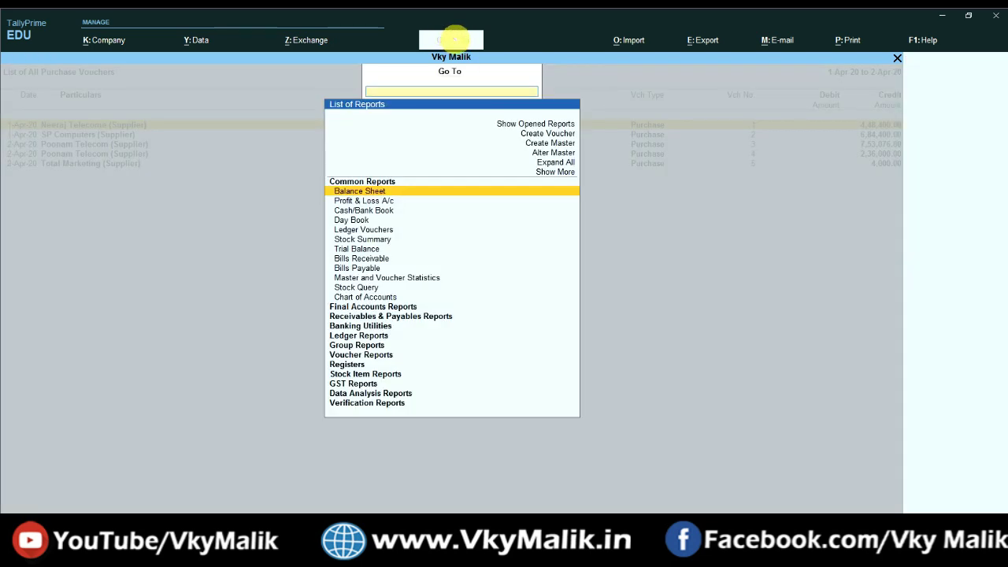
pyautogui.write('pr')
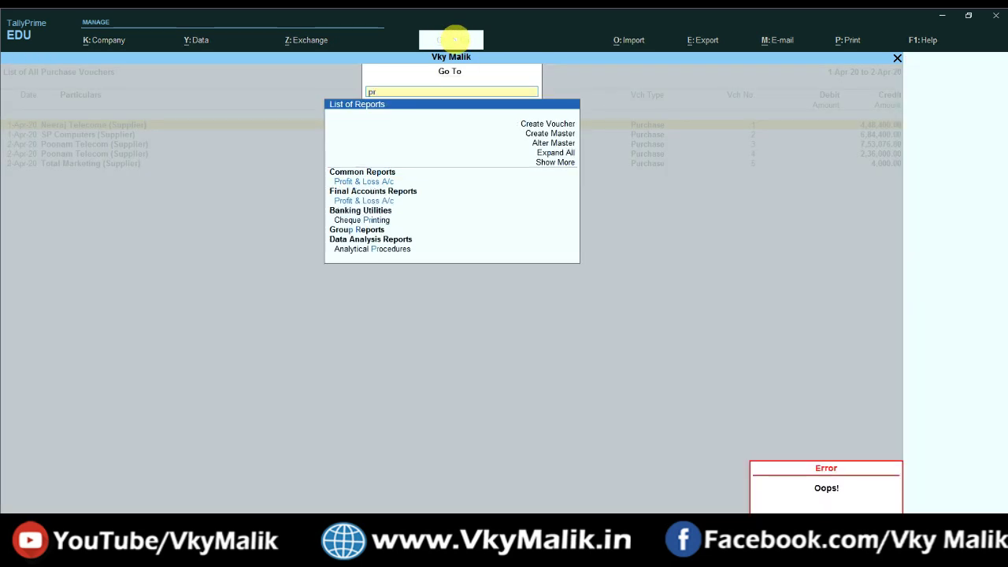
pyautogui.press('BackSpace')
pyautogui.write('urcha')
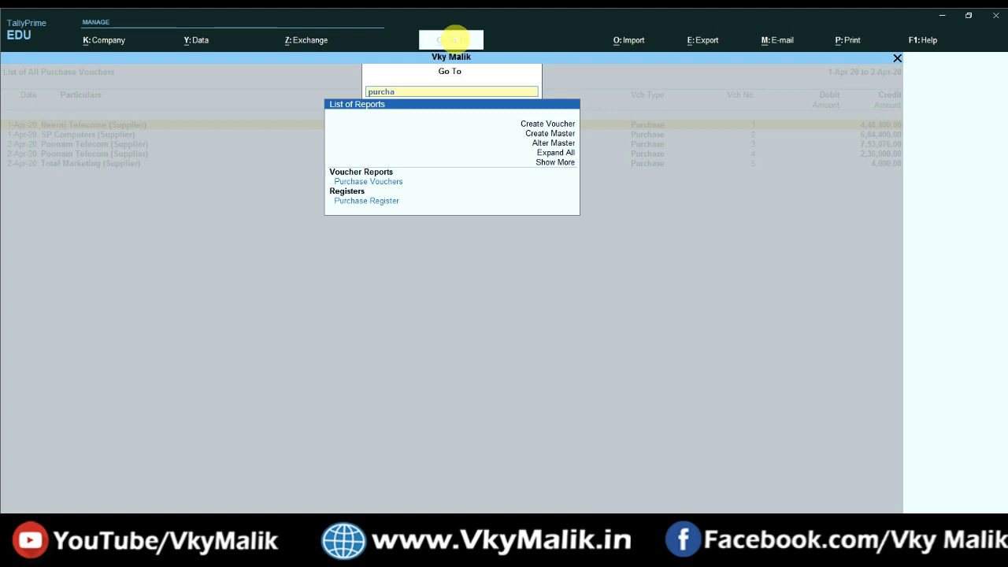
pyautogui.press('Down')
pyautogui.press('Return')
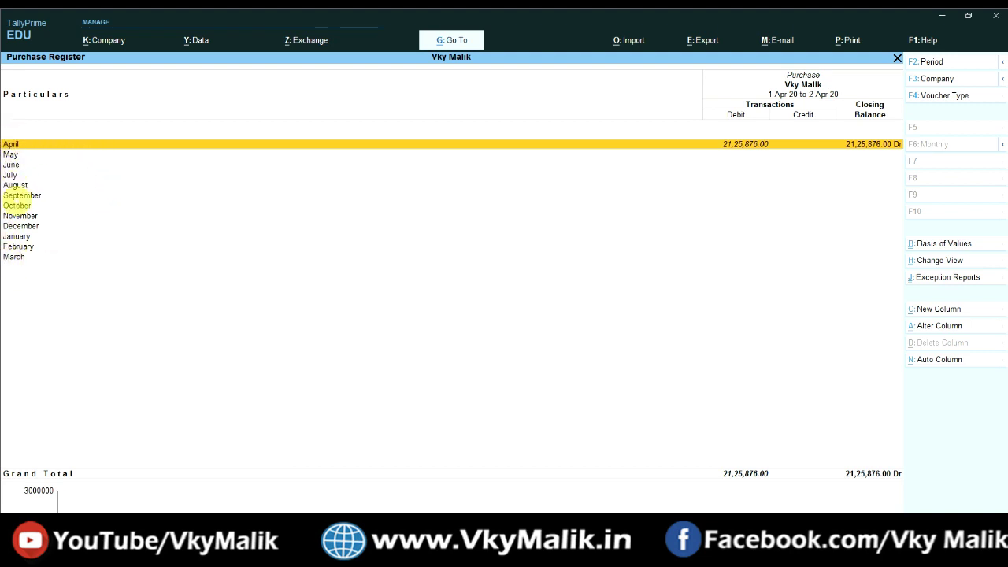
# Step: Go through the months of the Purchase Register and open April's list of purchase vouchers
pyautogui.press('Down')
pyautogui.press('Down')
pyautogui.press('Down')
pyautogui.press('Down')
pyautogui.press('Down')
pyautogui.press('Down')
pyautogui.press('Down')
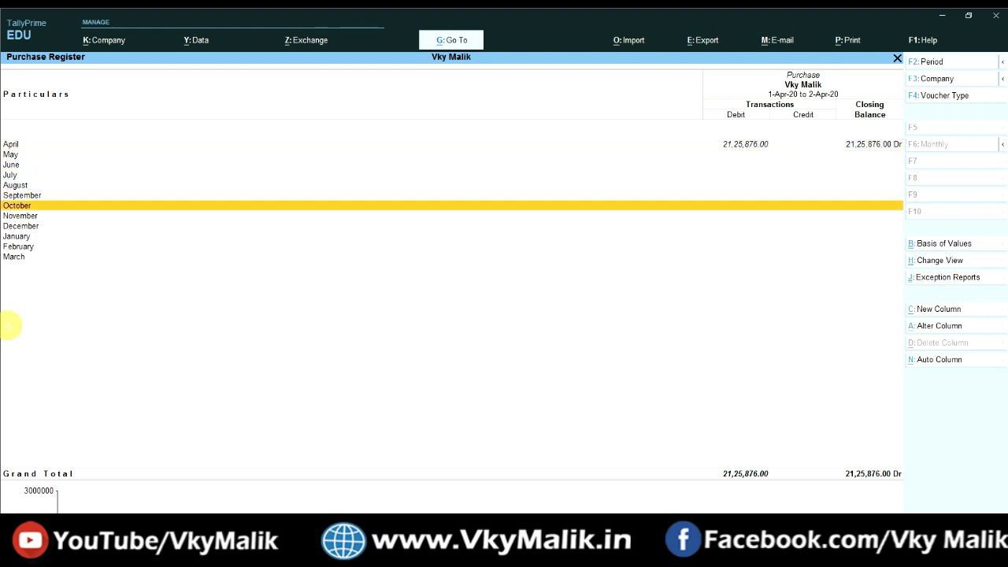
pyautogui.press('Up')
pyautogui.press('Up')
pyautogui.press('Up')
pyautogui.press('Up')
pyautogui.press('Up')
pyautogui.press('Up')
pyautogui.press('Up')
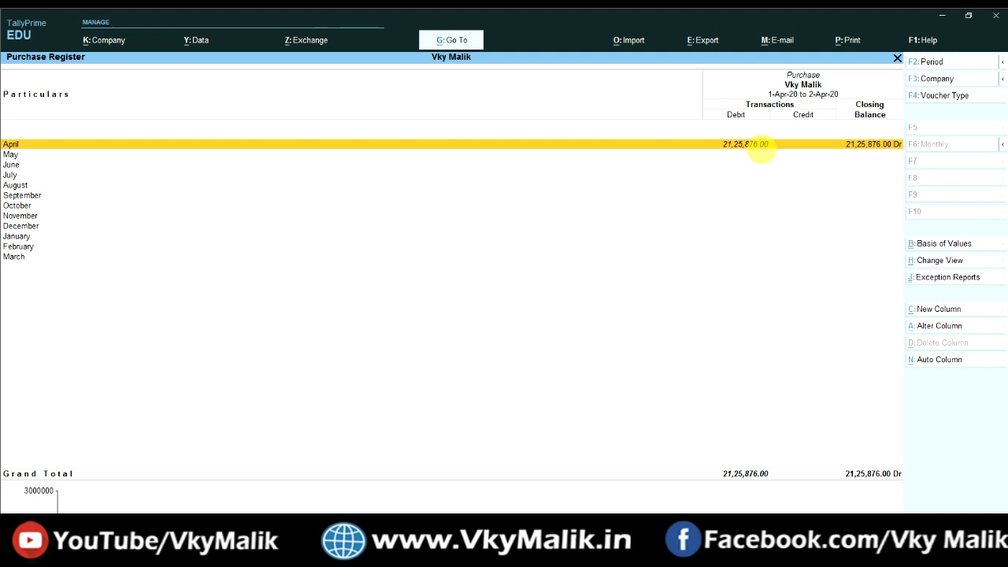
pyautogui.click(762, 146)
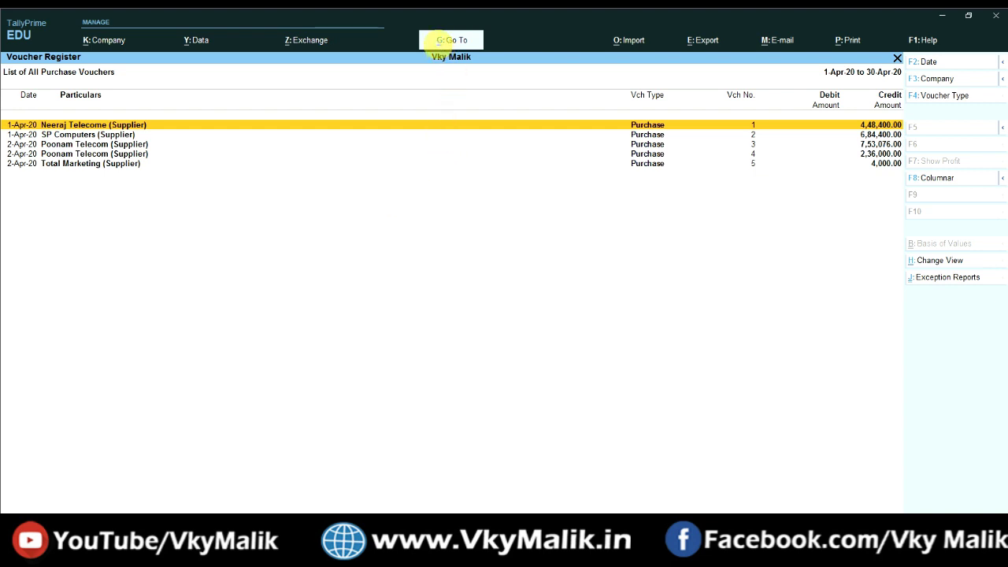
# Step: Close all open reports and return to the Gateway of Tally
pyautogui.press('Escape')
pyautogui.press('Escape')
pyautogui.press('Escape')
pyautogui.press('Escape')
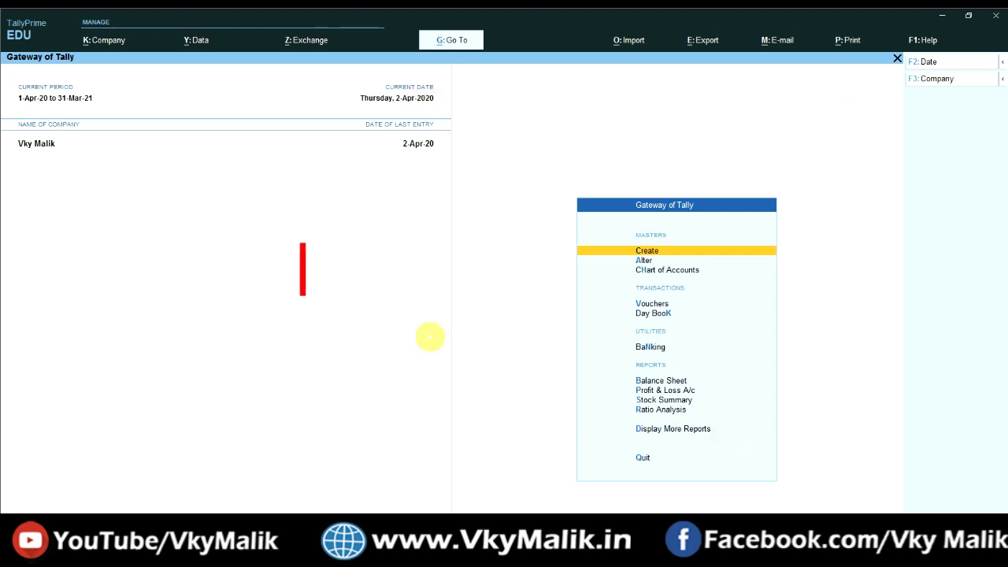
# Step: From the Gateway of Tally, look up "Purchase" with Go To and open the Purchase Vouchers report
pyautogui.hotkey('alt', 'g')
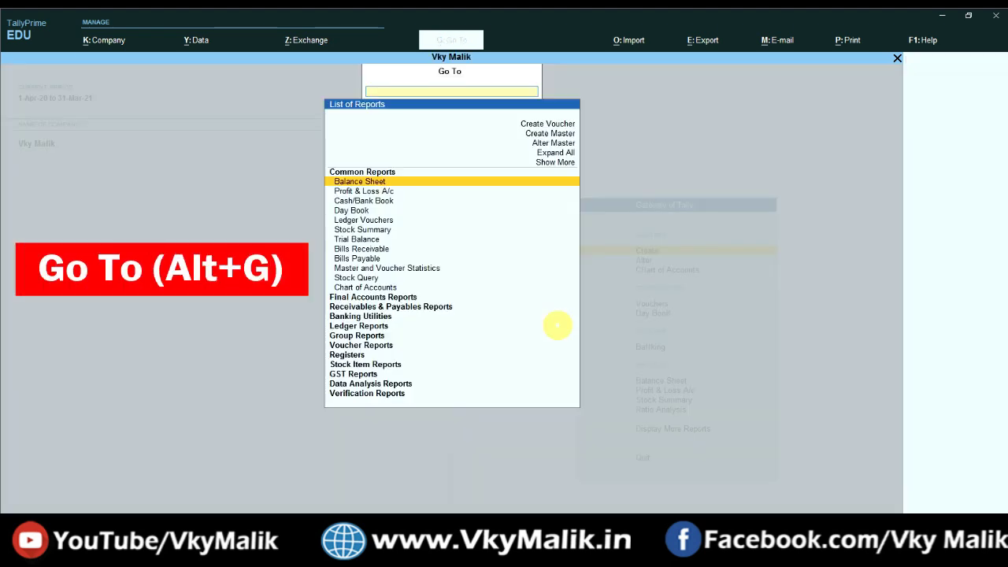
pyautogui.write('Pur')
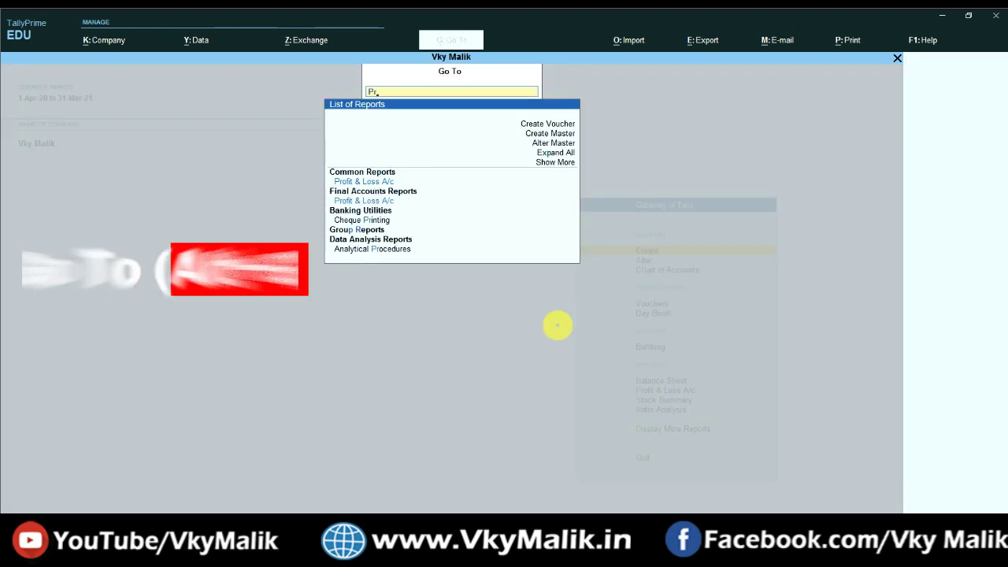
pyautogui.write('chase')
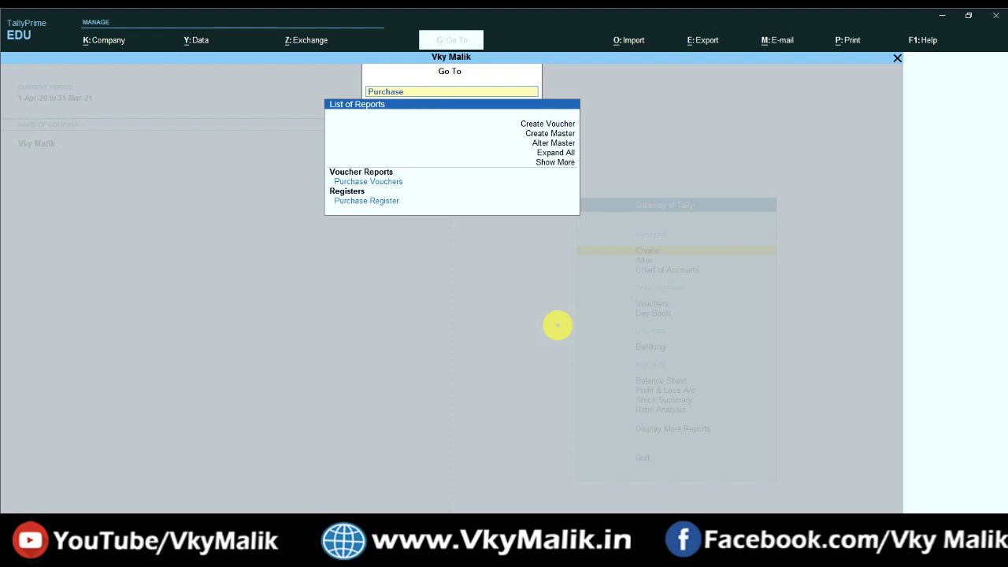
pyautogui.press('Down')
pyautogui.press('Down')
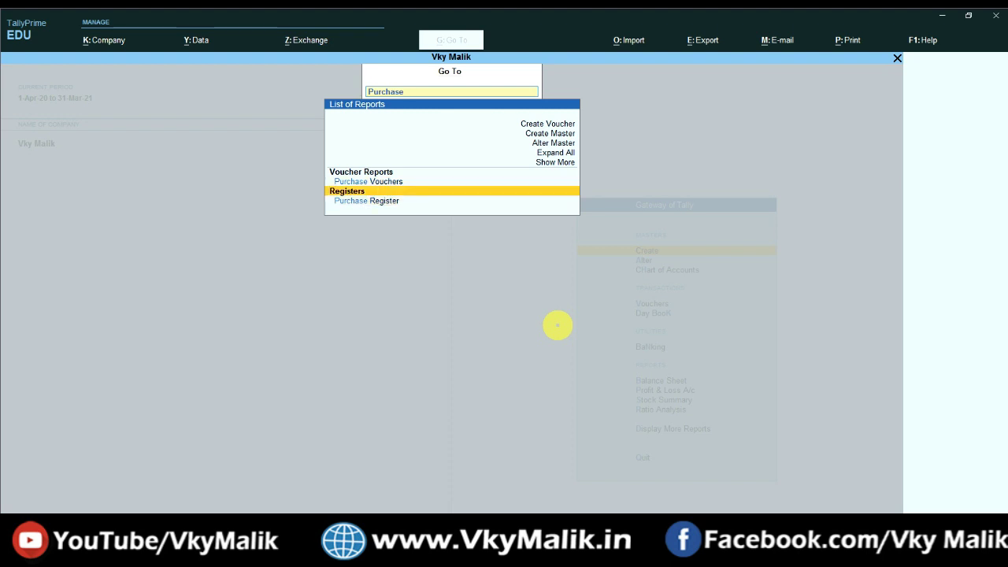
pyautogui.press('Up')
pyautogui.press('Return')
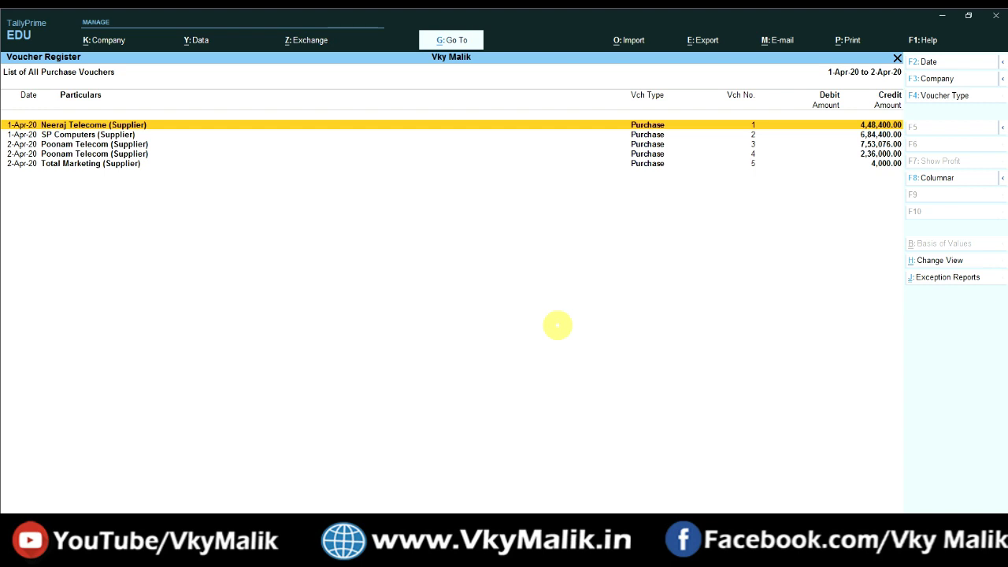
# Step: Leave the report and open Account Books under Display More Reports from the Gateway of Tally
pyautogui.press('Escape')
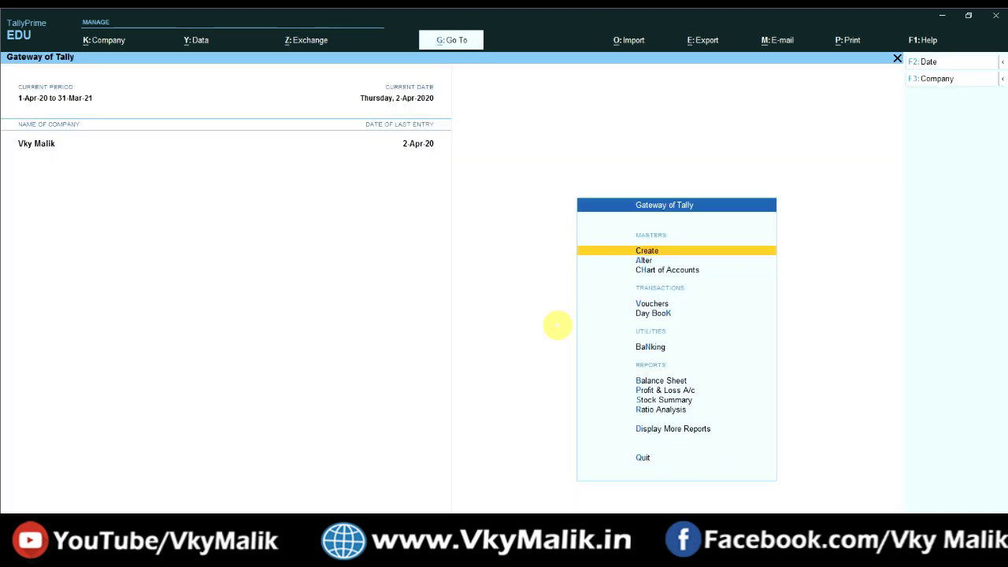
pyautogui.press('Up')
pyautogui.press('Up')
pyautogui.press('Up')
pyautogui.press('Down')
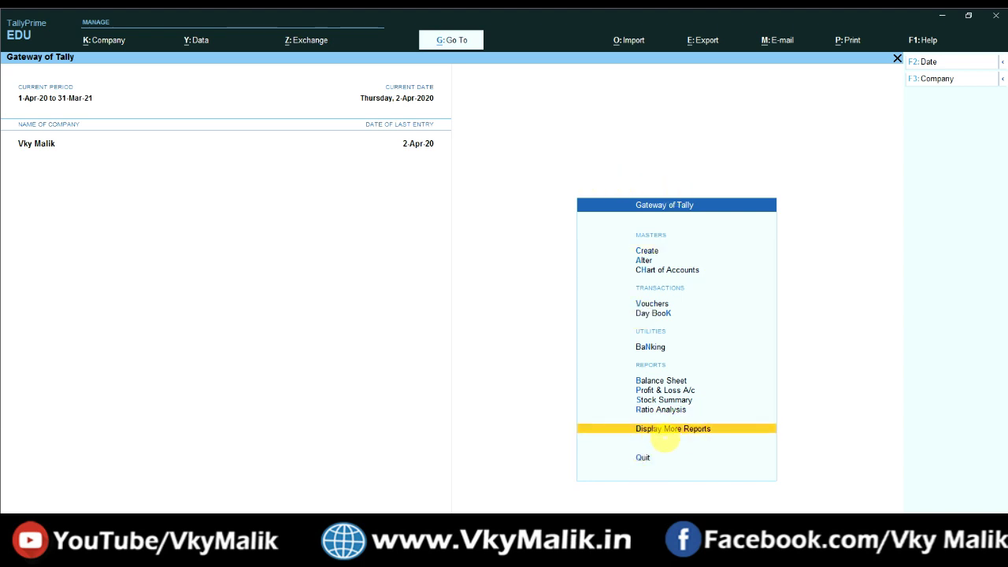
pyautogui.press('Return')
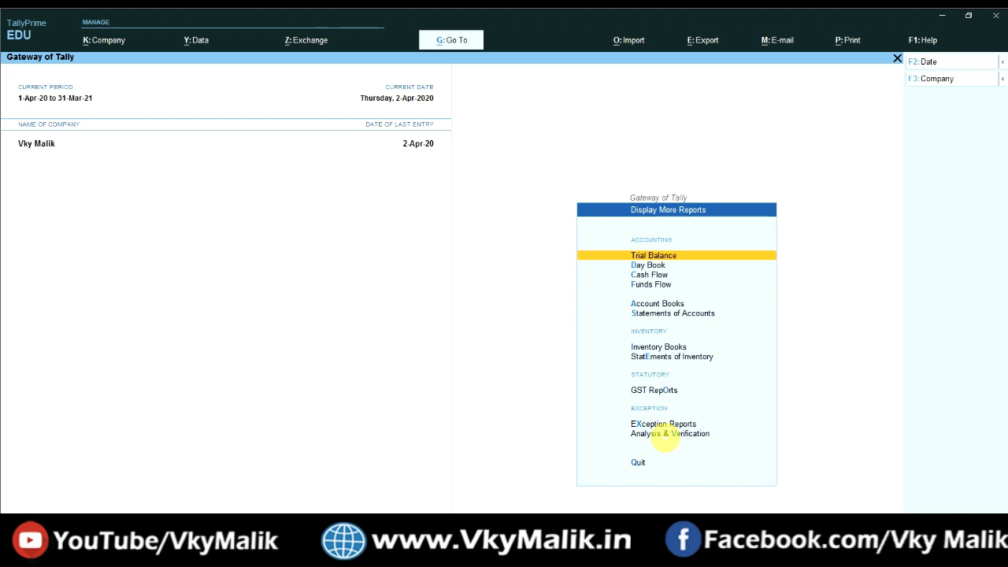
pyautogui.press('Down')
pyautogui.press('Down')
pyautogui.press('Down')
pyautogui.press('Down')
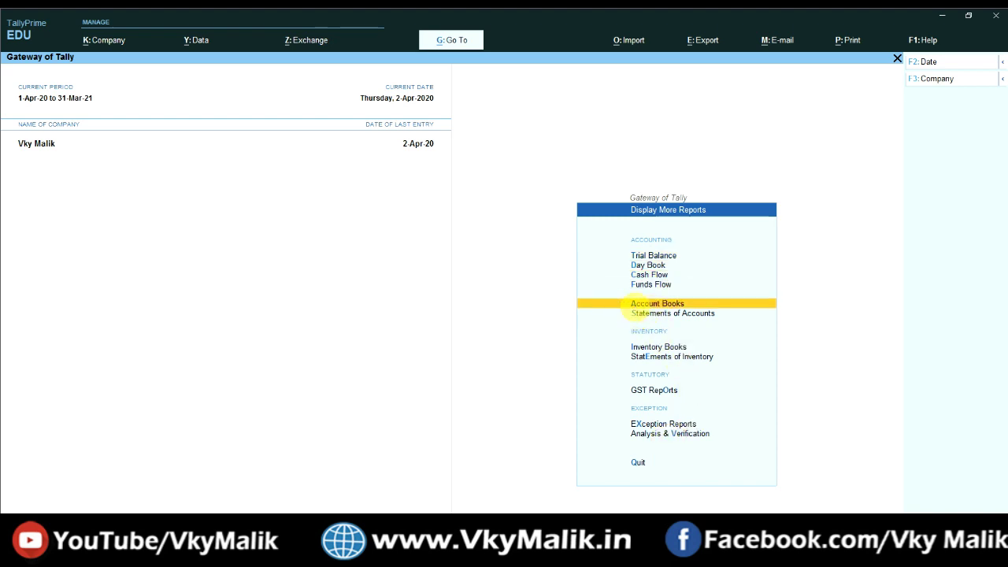
pyautogui.click(659, 304)
# Step: Open the Purchase Register from Account Books and drill down into April's purchase vouchers
pyautogui.press('Down')
pyautogui.press('Down')
pyautogui.press('Down')
pyautogui.press('Down')
pyautogui.press('Down')
pyautogui.press('Down')
pyautogui.press('Down')
pyautogui.press('Down')
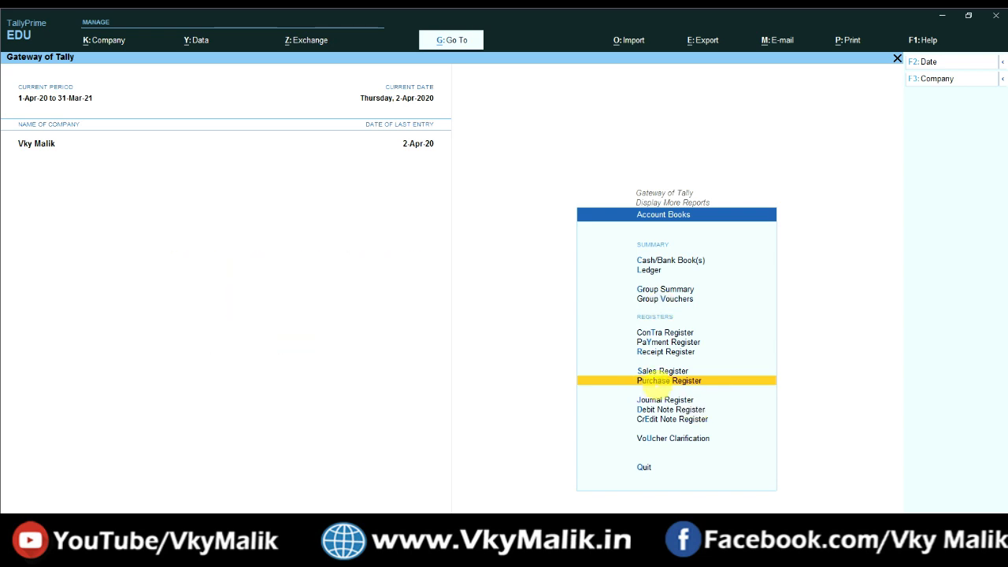
pyautogui.click(654, 381)
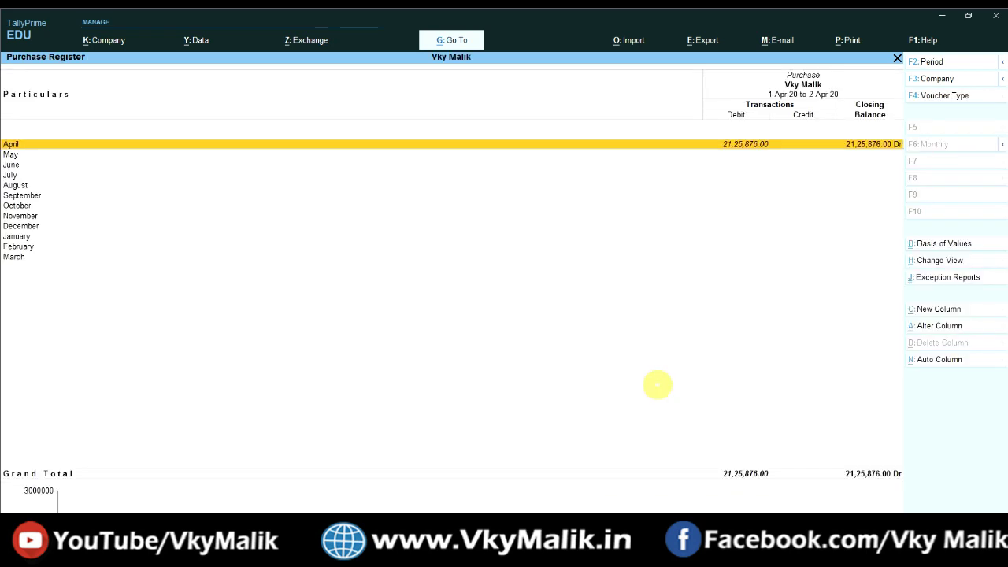
pyautogui.press('Return')
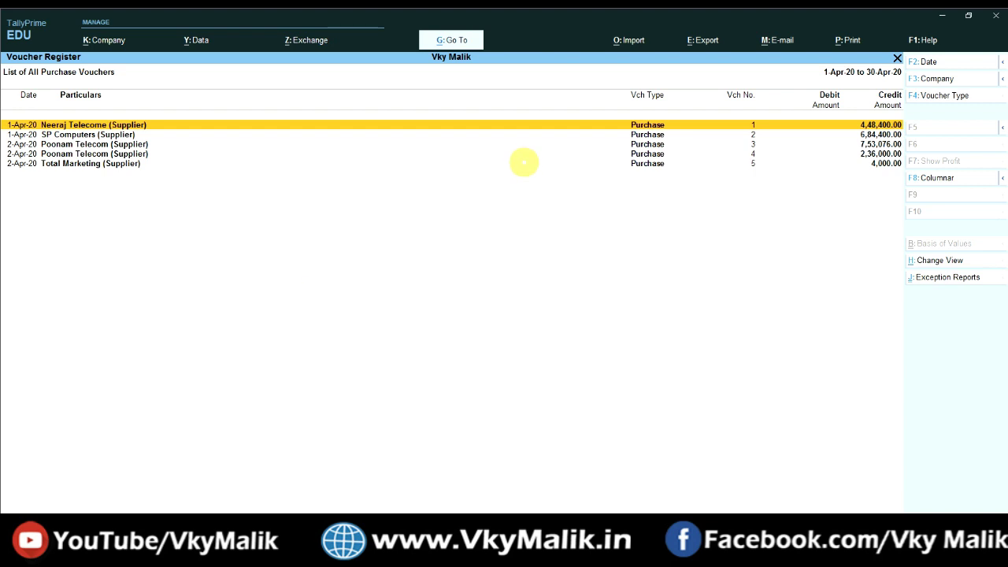
# Step: Reopen the Purchase Vouchers report with Go To and switch its detailed view on and off again
pyautogui.hotkey('alt', 'g')
pyautogui.write('Purchase')
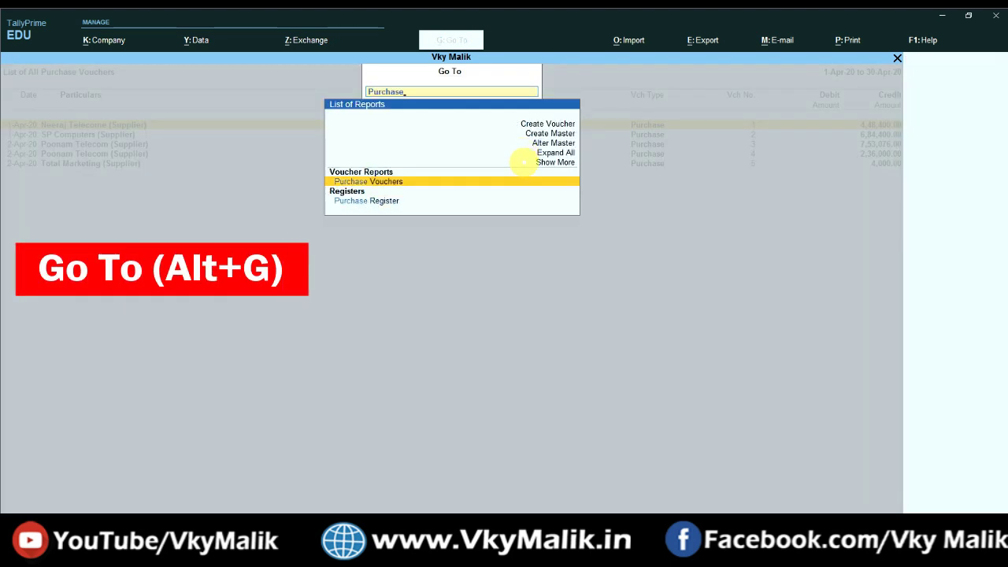
pyautogui.press('Return')
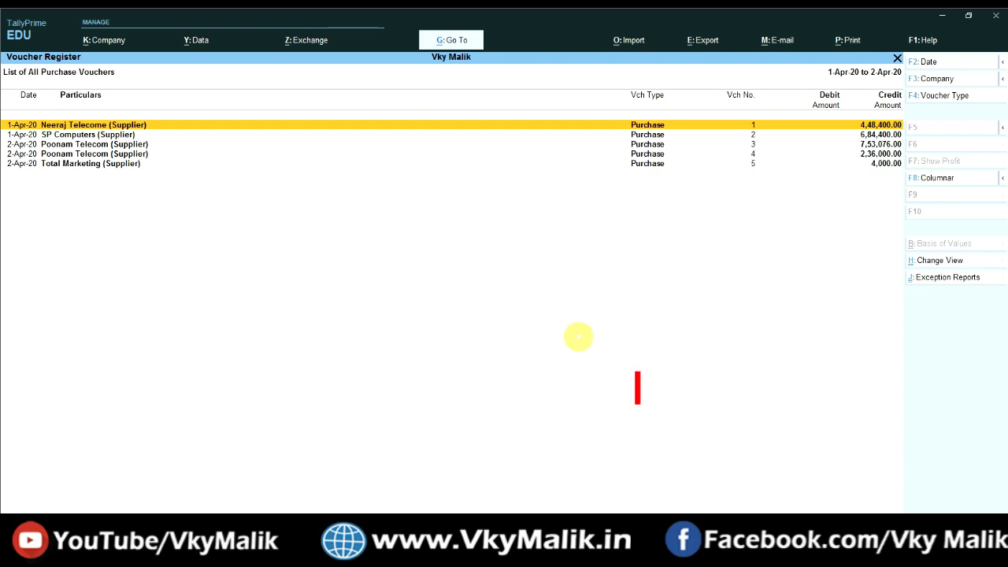
pyautogui.hotkey('alt', 'F1')
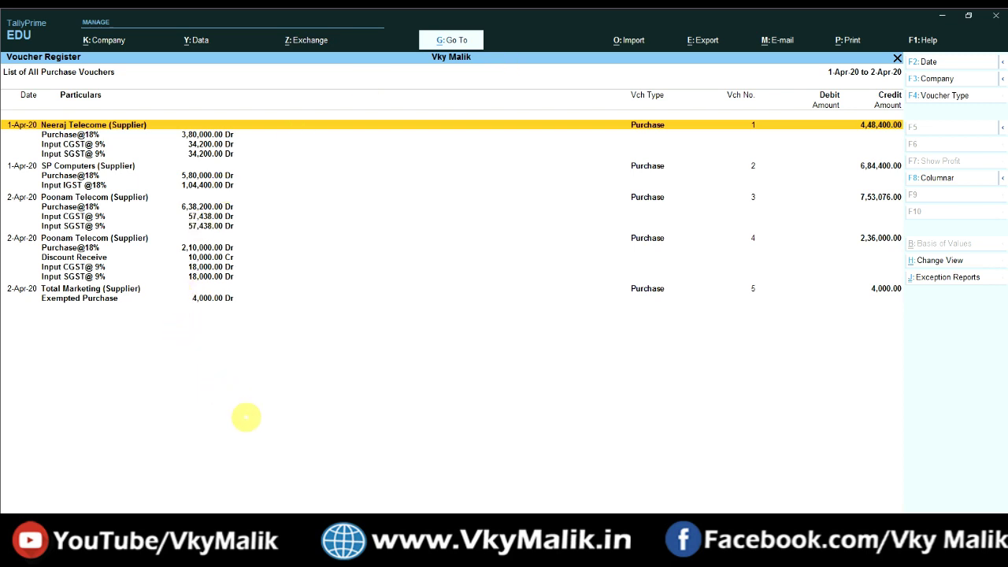
pyautogui.hotkey('alt', 'F5')
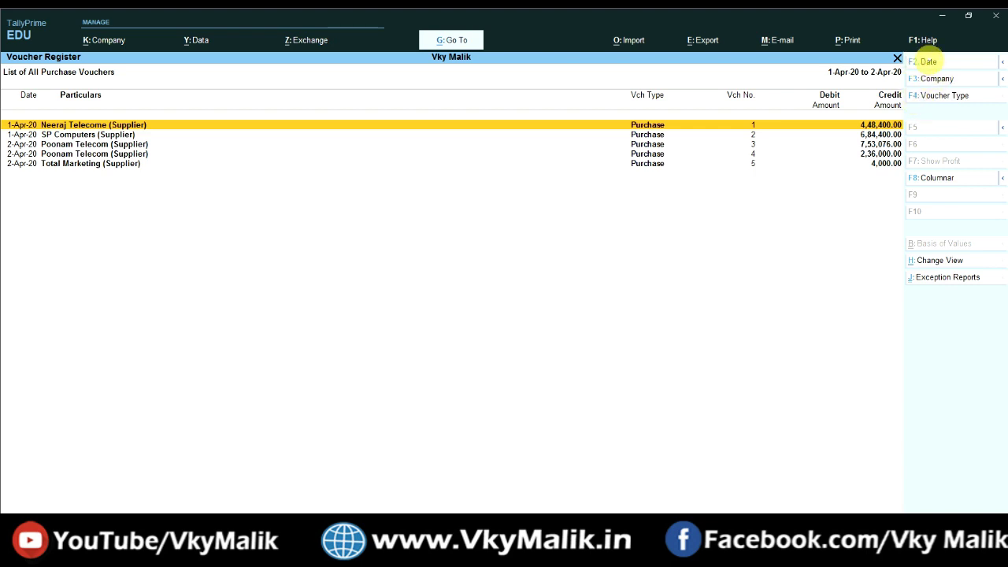
# Step: Set the date of the purchase voucher list to 1 April (1.4)
pyautogui.click(930, 62)
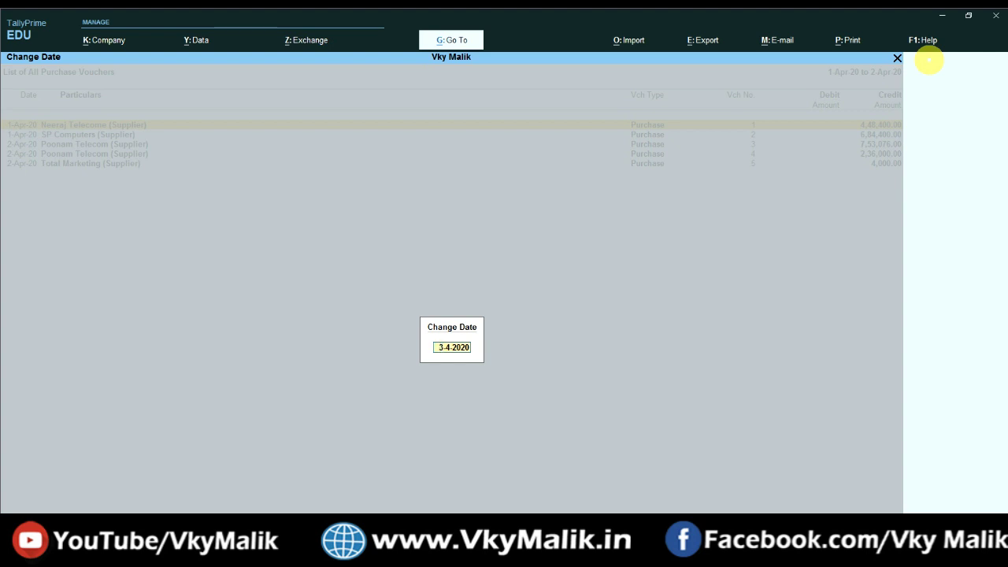
pyautogui.write('1.4')
pyautogui.press('Return')
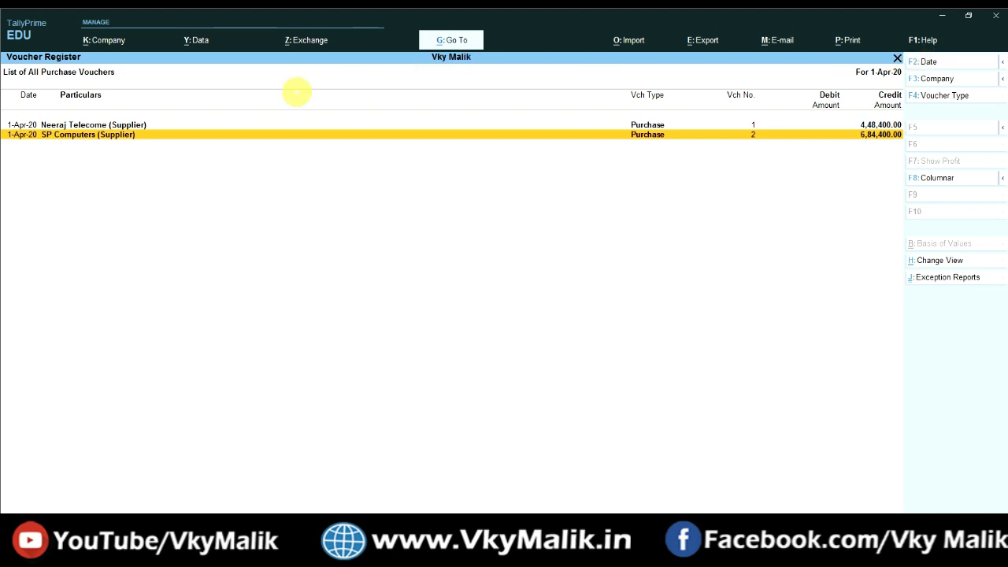
# Step: Set the date of the purchase voucher list to 2 April (2.4)
pyautogui.click(925, 61)
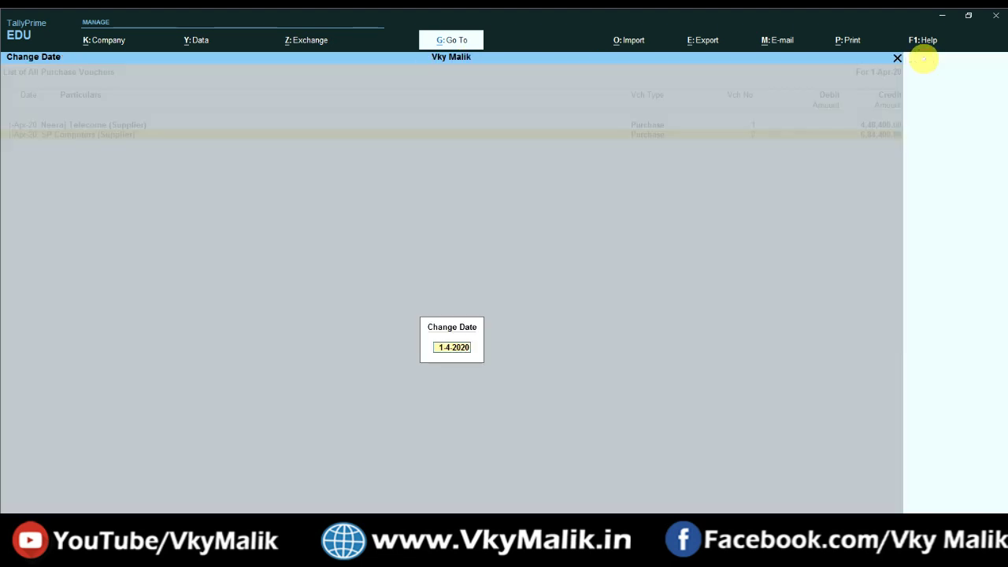
pyautogui.write('2.4')
pyautogui.press('Return')
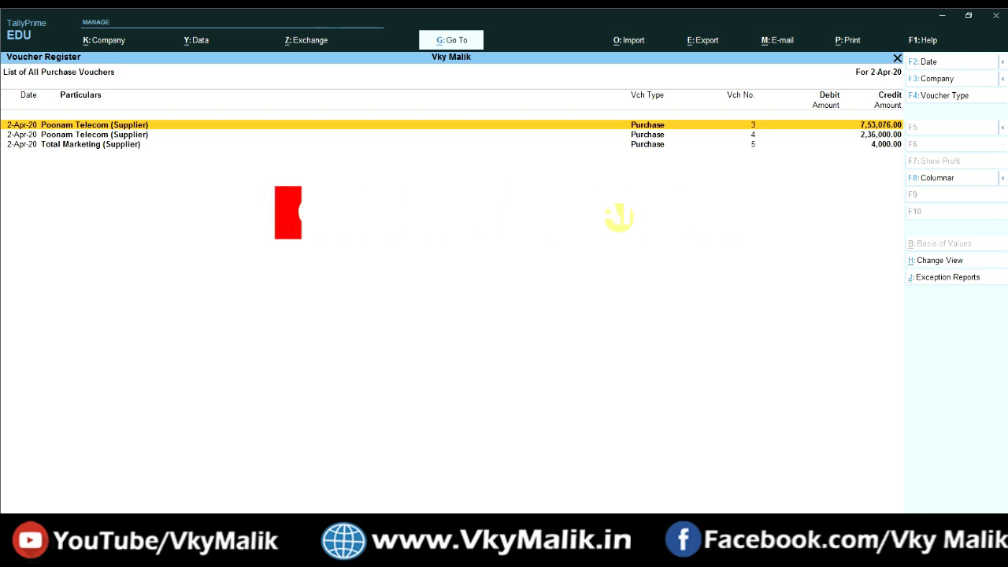
# Step: Set the purchase voucher list's period from 1.4.2020 to 31.3.2021
pyautogui.hotkey('alt', 'F2')
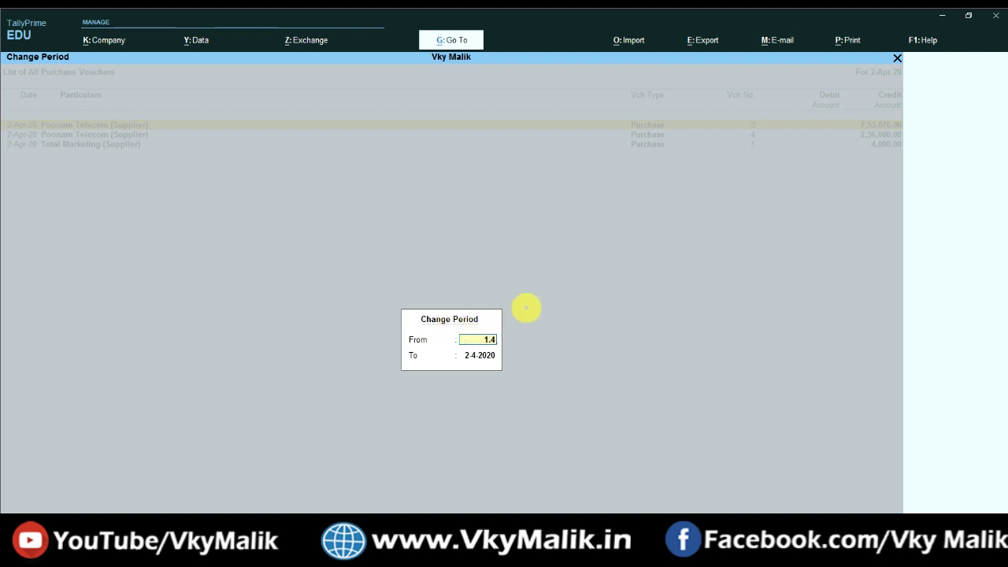
pyautogui.write('1.4.2020')
pyautogui.press('Return')
pyautogui.write('31.3.2021')
pyautogui.press('Return')
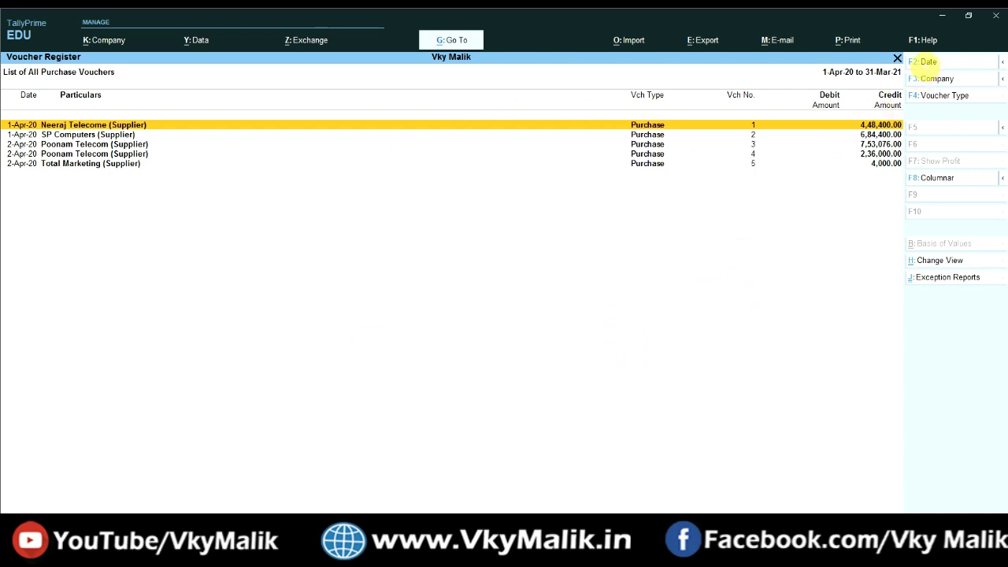
pyautogui.click(923, 63)
pyautogui.press('BackSpace')
pyautogui.press('Escape')
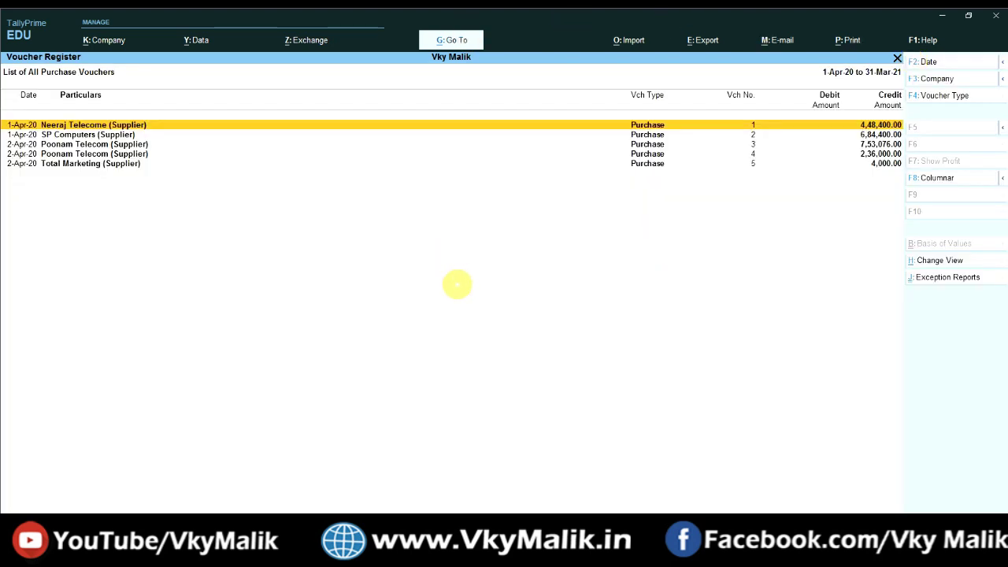
pyautogui.hotkey('alt', 'F2')
pyautogui.press('BackSpace')
pyautogui.press('Escape')
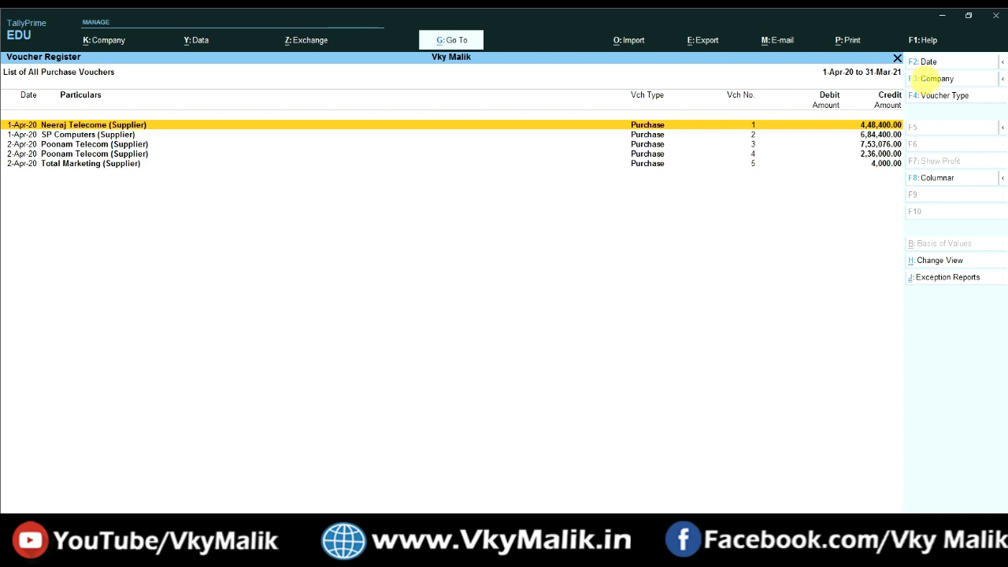
# Step: Open the company selection for the purchase voucher list and reselect the current company
pyautogui.click(939, 80)
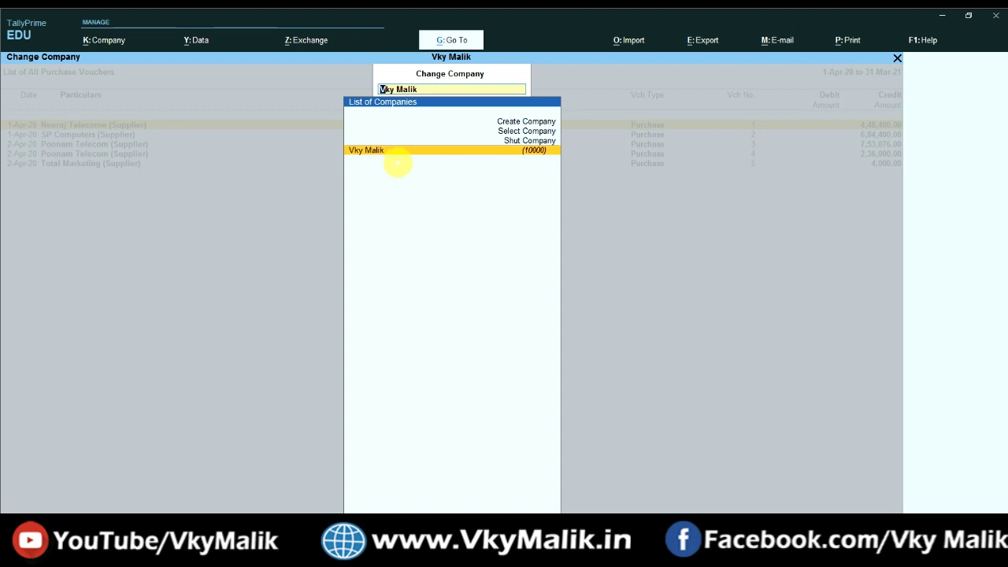
pyautogui.press('Return')
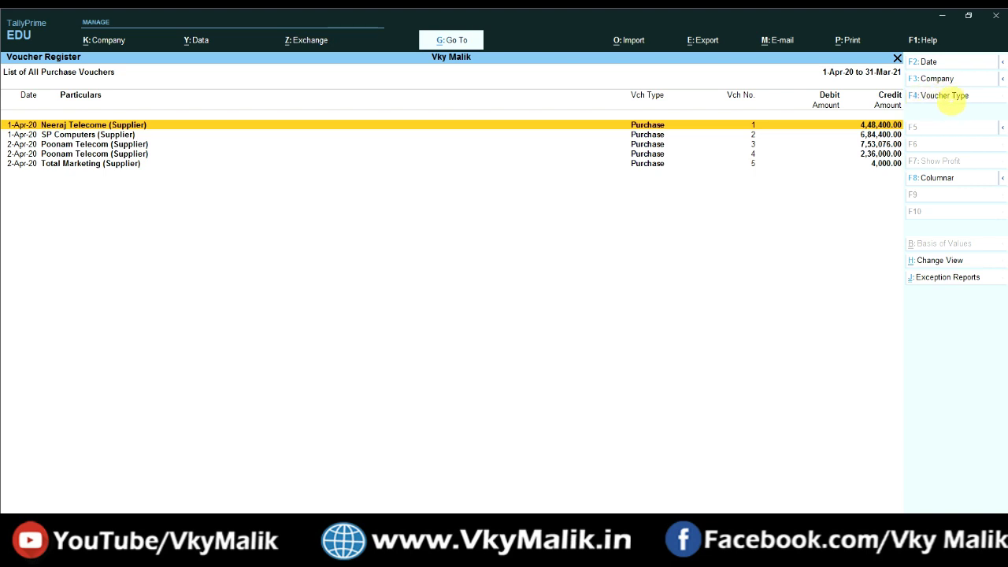
# Step: Examine the voucher types available for the register, from All Items to Stock Journal, and leave the list without choosing one
pyautogui.click(951, 96)
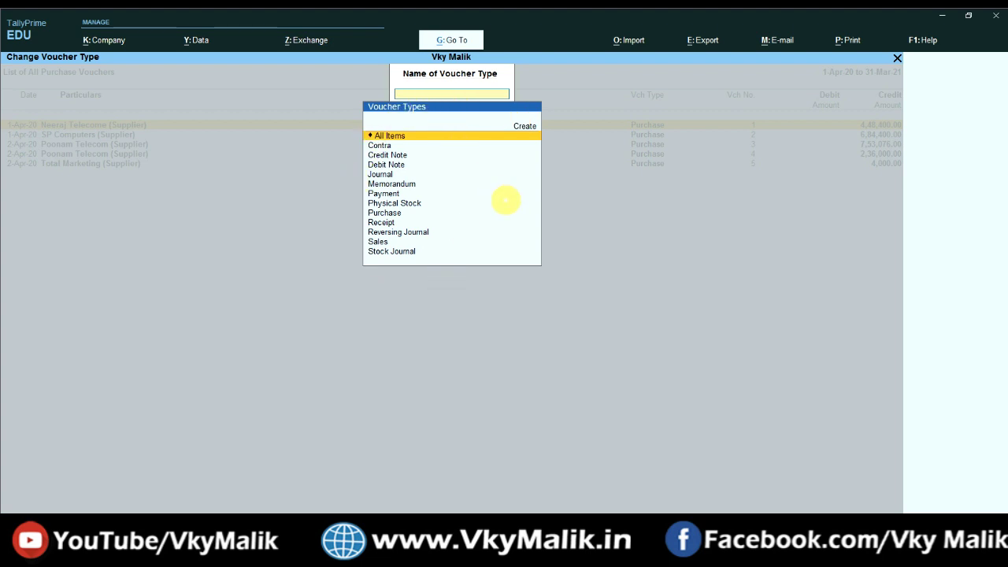
pyautogui.press('Down')
pyautogui.press('Down')
pyautogui.press('Down')
pyautogui.press('Down')
pyautogui.press('Down')
pyautogui.press('Down')
pyautogui.press('Down')
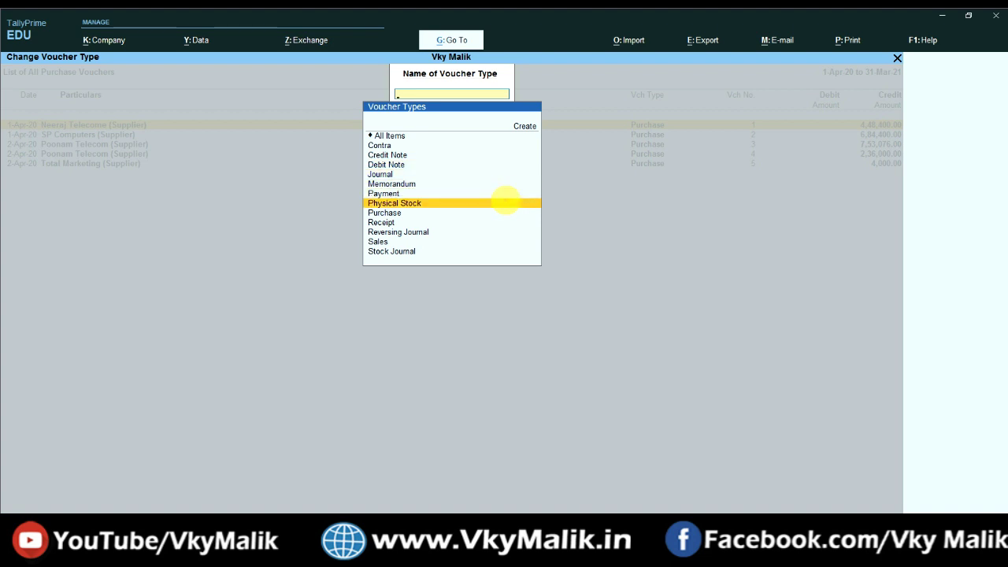
pyautogui.press('Down')
pyautogui.press('Down')
pyautogui.press('Down')
pyautogui.press('Down')
pyautogui.press('Down')
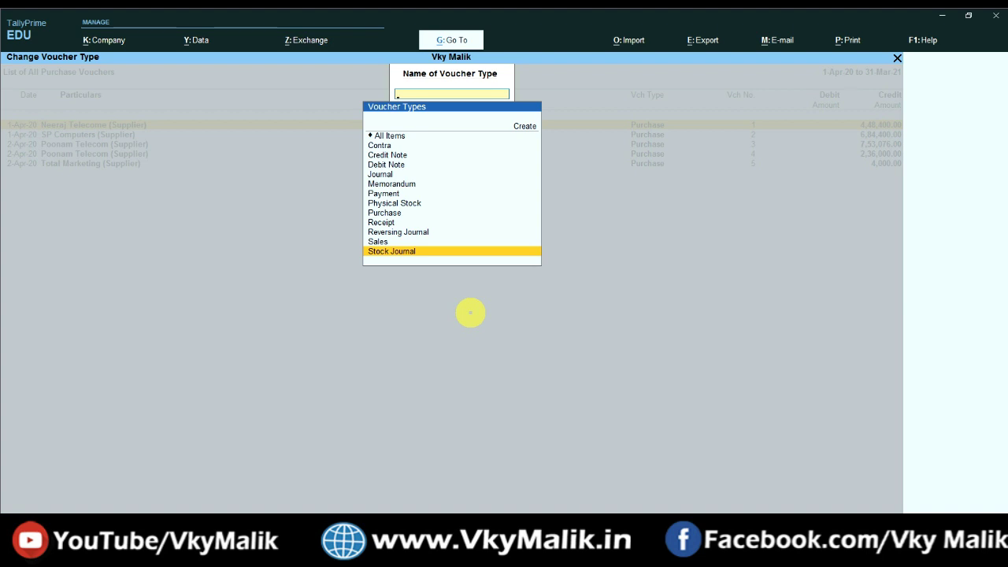
pyautogui.press('Up')
pyautogui.press('Up')
pyautogui.press('Up')
pyautogui.press('Up')
pyautogui.press('Up')
pyautogui.press('Up')
pyautogui.press('Up')
pyautogui.press('Up')
pyautogui.press('Up')
pyautogui.press('Up')
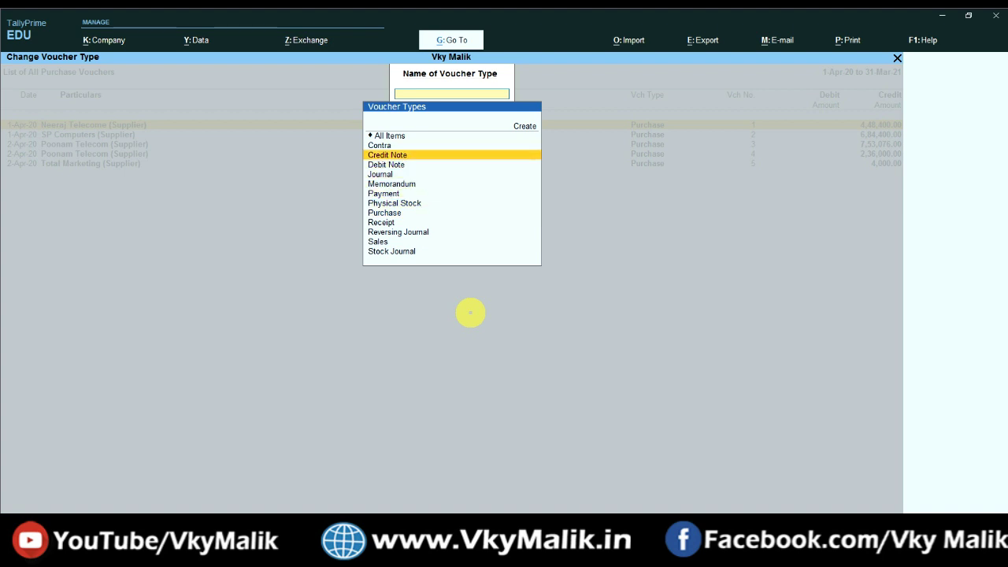
pyautogui.press('Up')
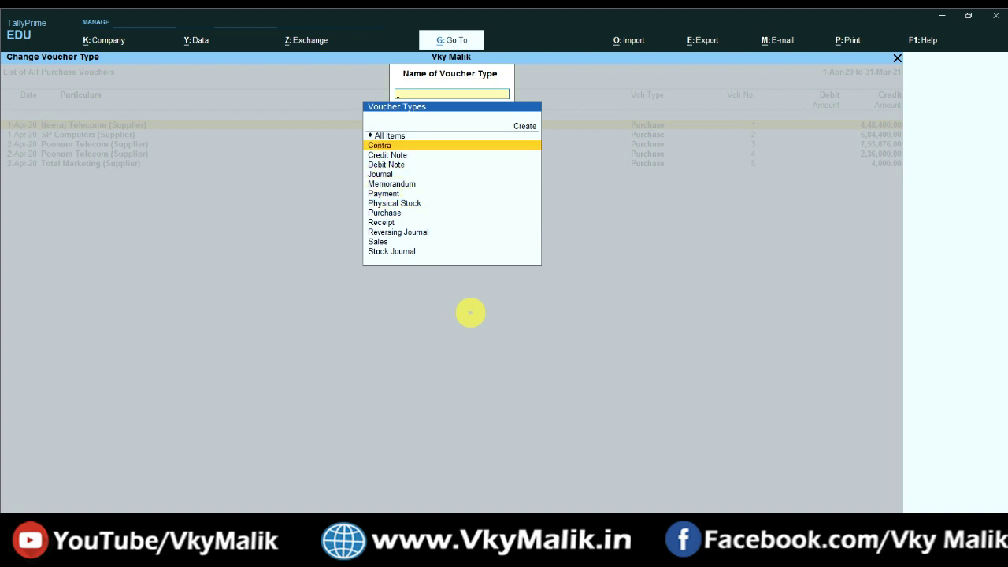
pyautogui.press('Escape')
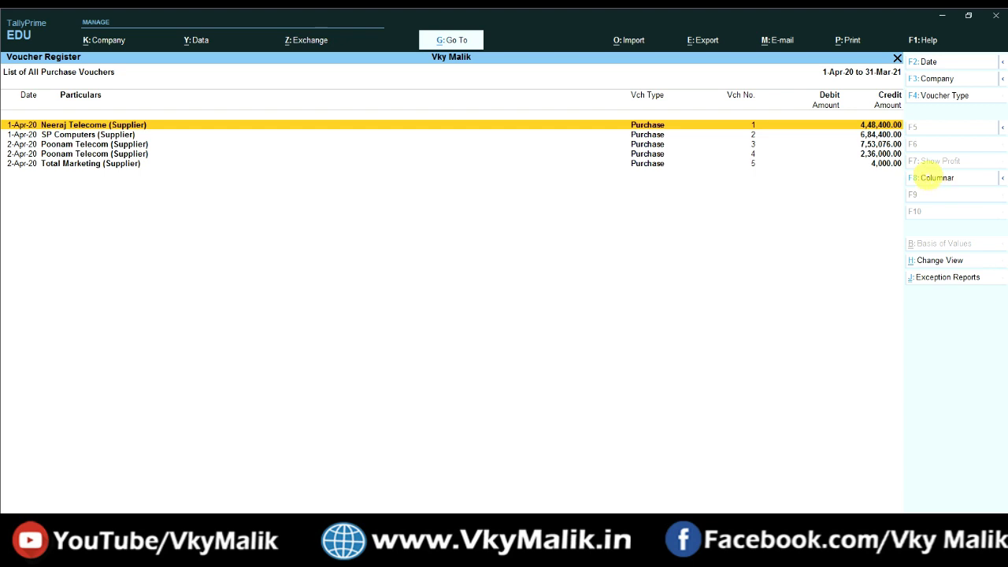
# Step: Show the purchase register in columnar form, accepting the preset columns for voucher type, voucher number, item value, additional cost and Dr/Cr ledger amounts
pyautogui.click(933, 177)
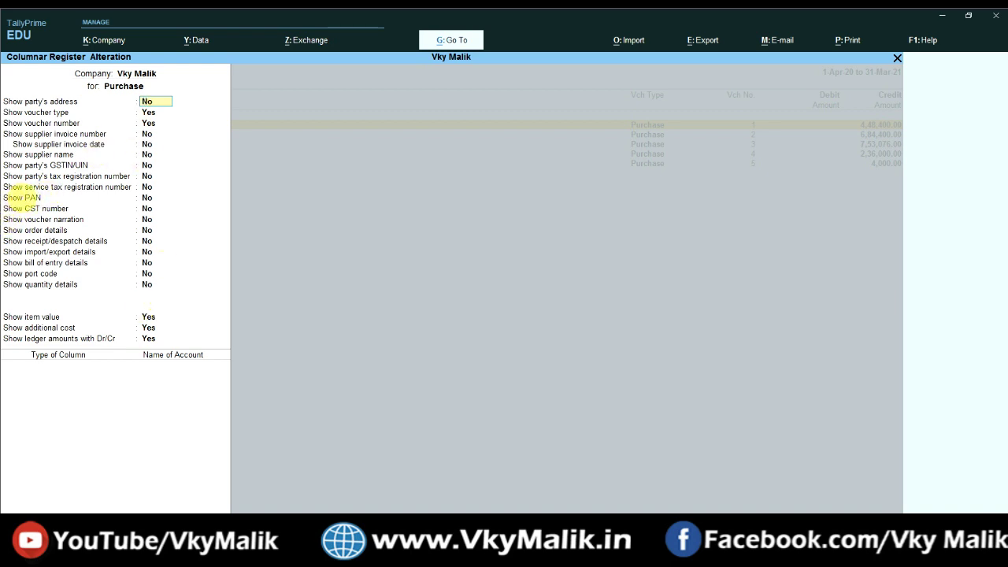
pyautogui.click(146, 198)
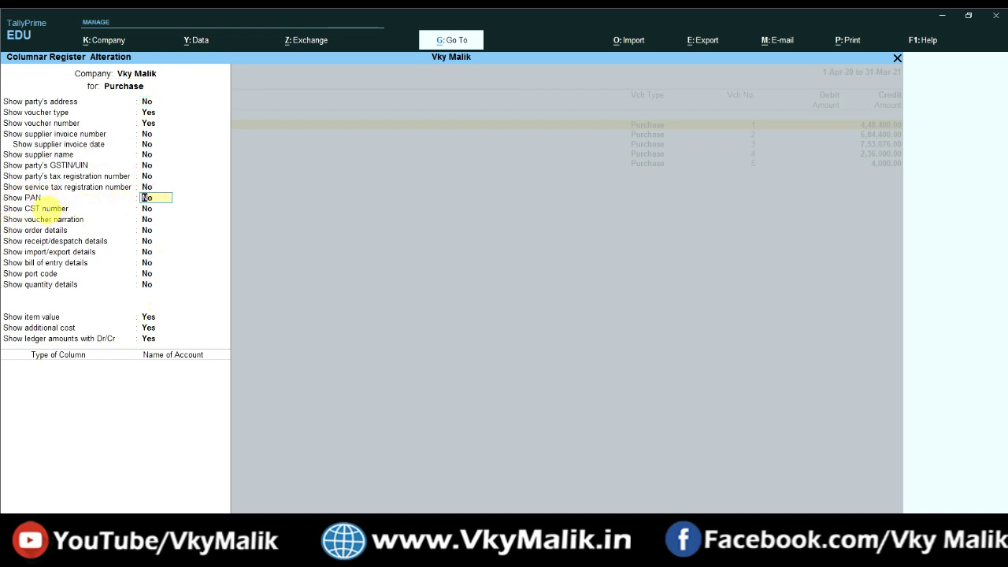
pyautogui.click(141, 208)
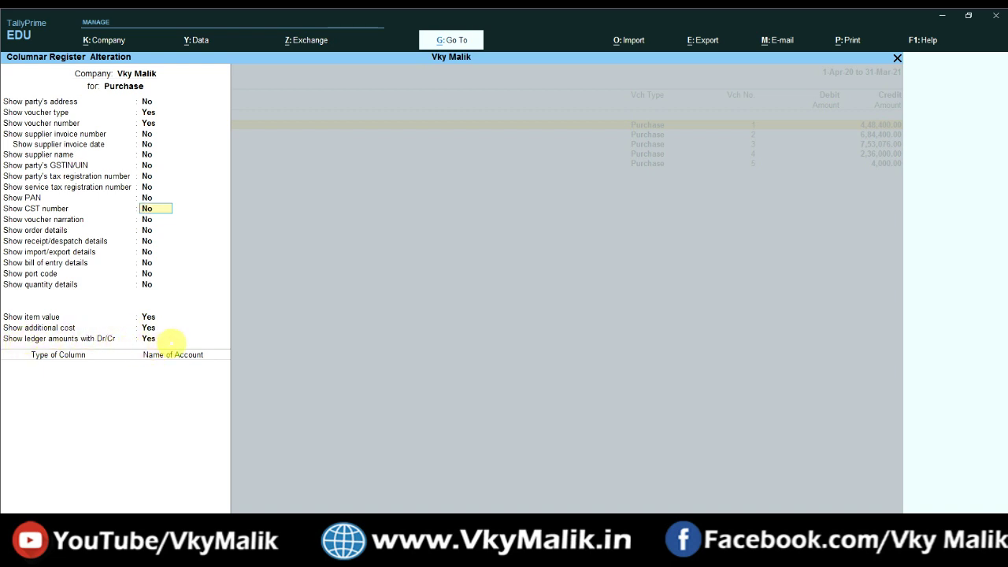
pyautogui.press('Return')
pyautogui.press('Return')
pyautogui.press('Return')
pyautogui.press('Return')
pyautogui.press('Return')
pyautogui.press('Return')
pyautogui.press('Return')
pyautogui.press('Return')
pyautogui.press('Return')
pyautogui.press('Return')
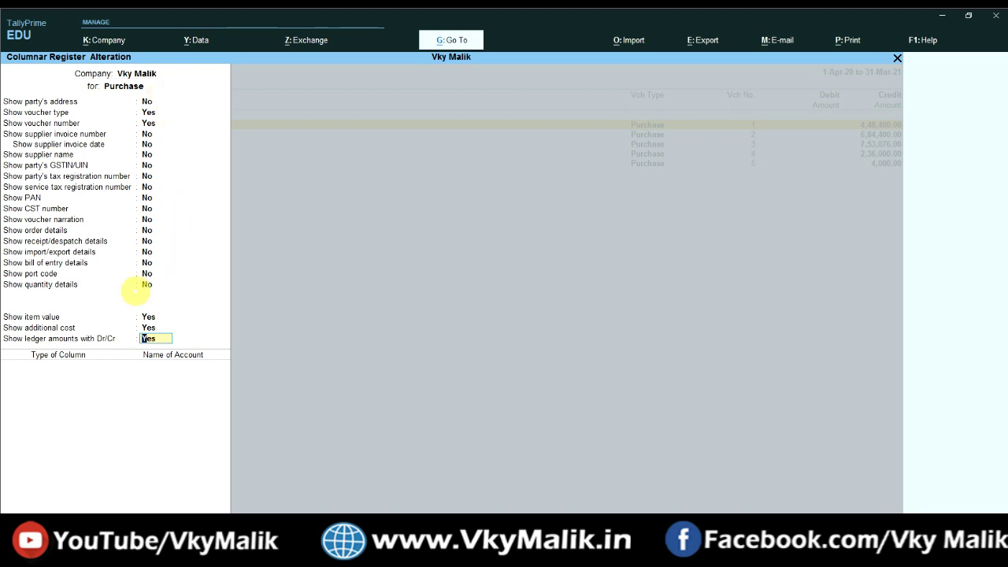
pyautogui.press('Return')
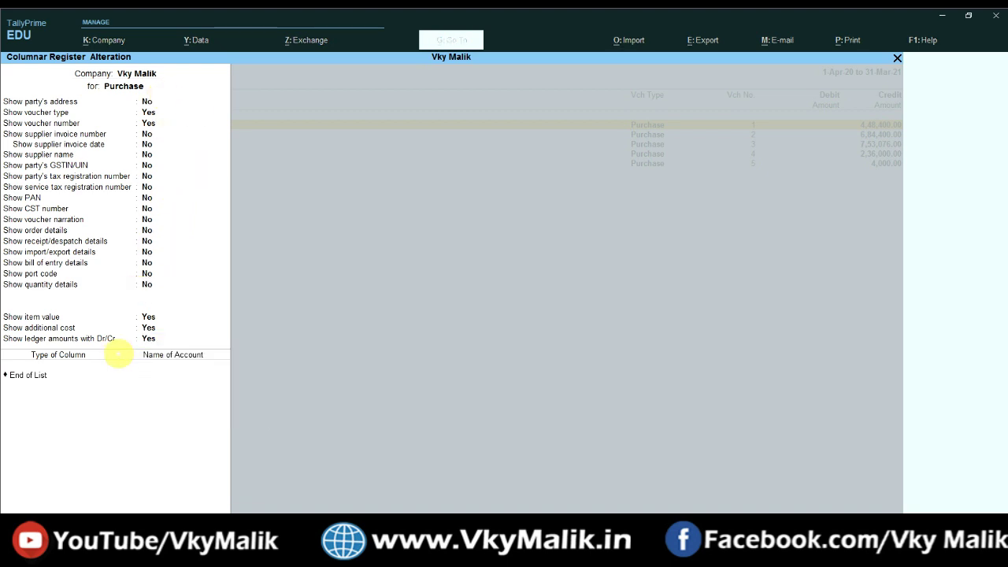
pyautogui.press('Return')
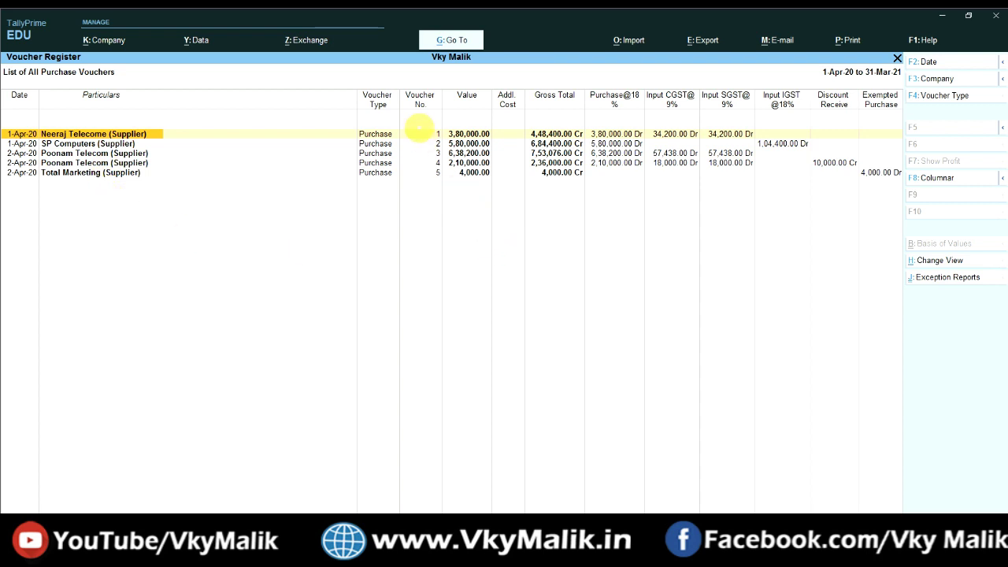